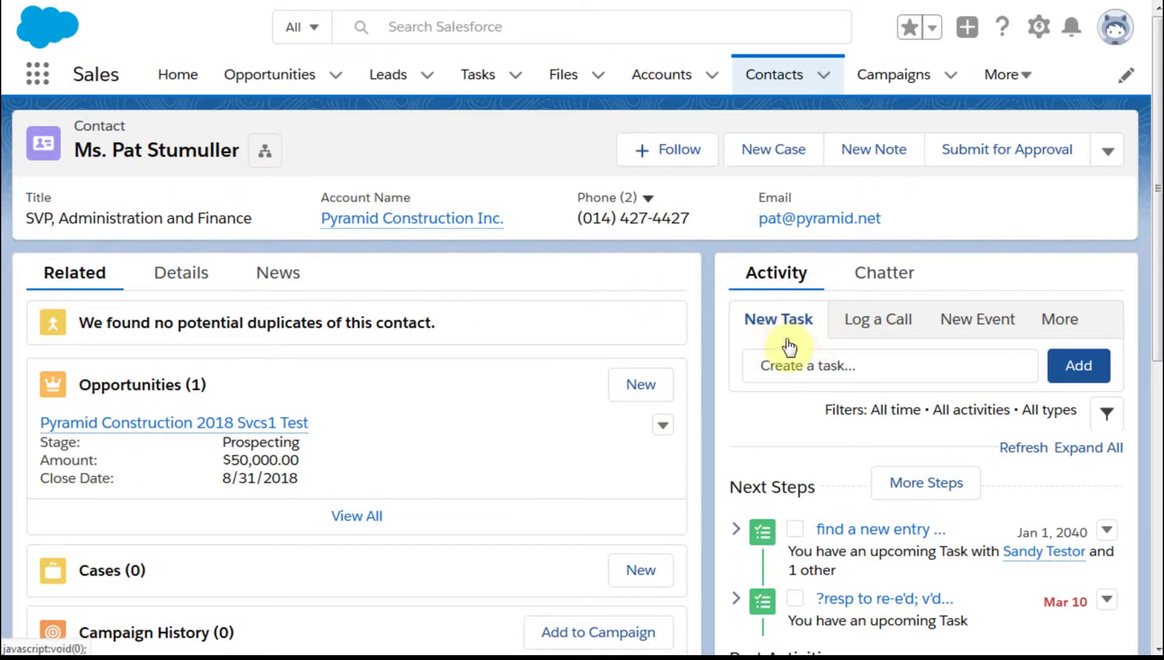
Step: Start a task 'call next wk to follow-up initial mtg' due 11/7/2018 and add a second contact
left_click(794, 365)
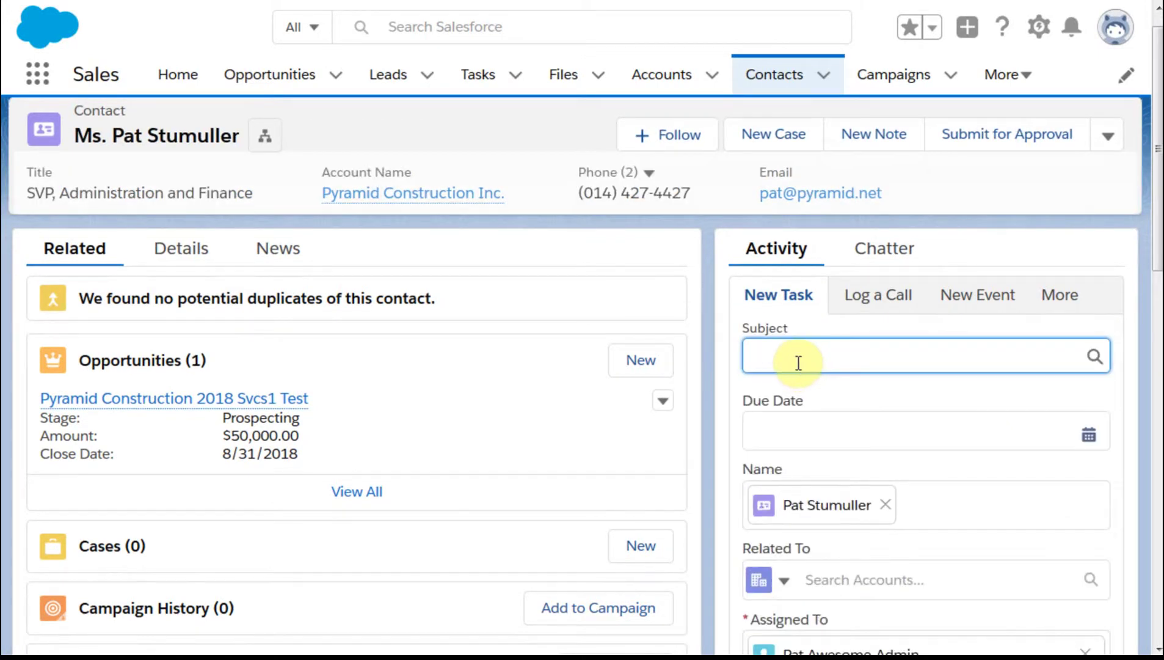
left_click(799, 363)
type("call next wk to follow-up initial mtg")
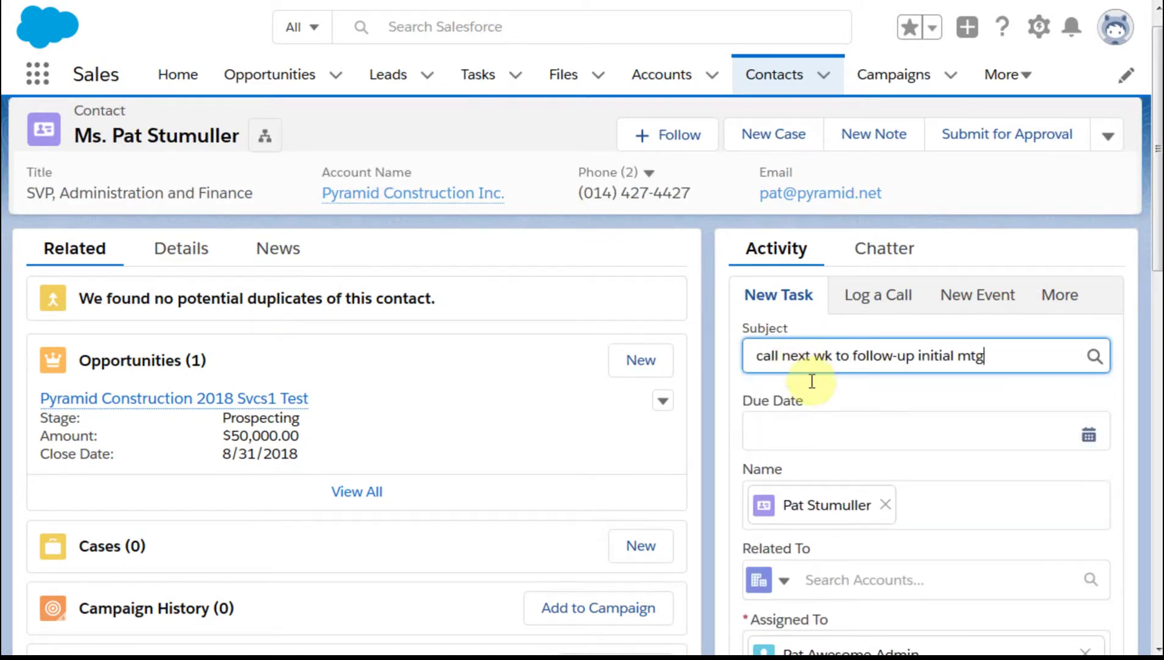
left_click(815, 419)
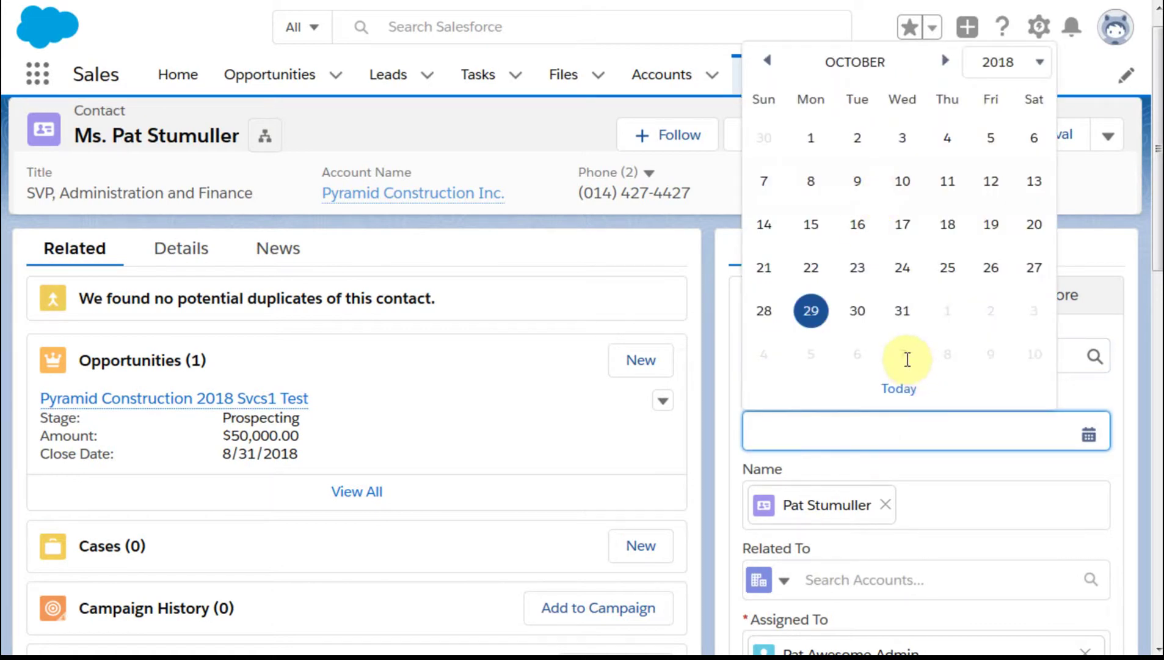
left_click(907, 355)
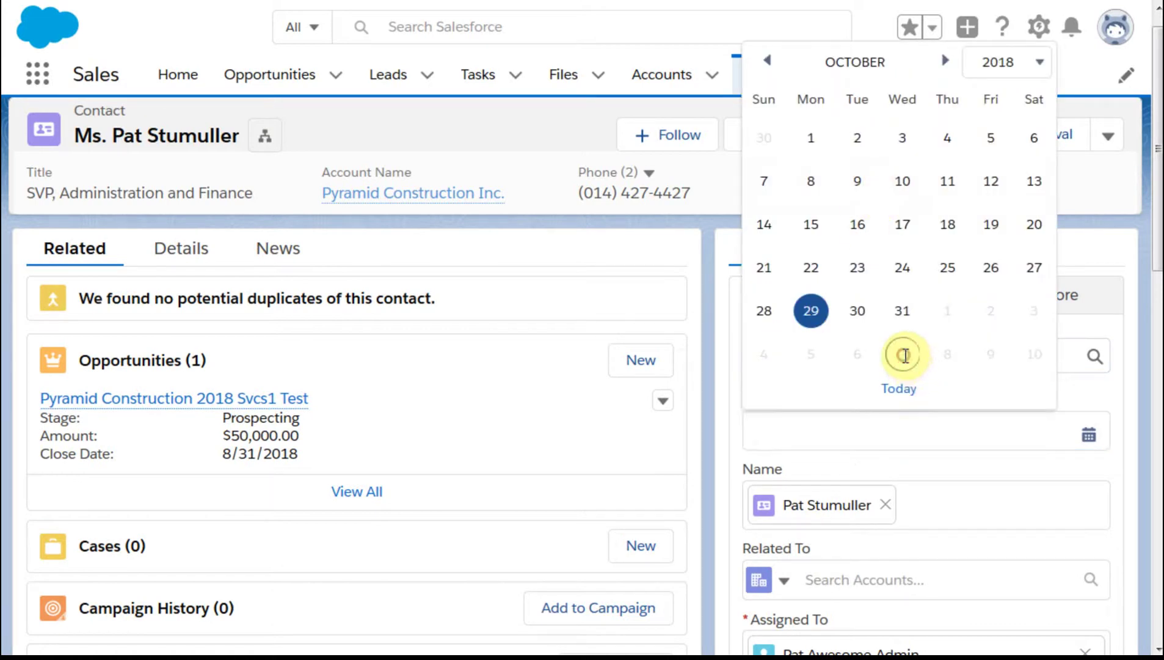
left_click(941, 509)
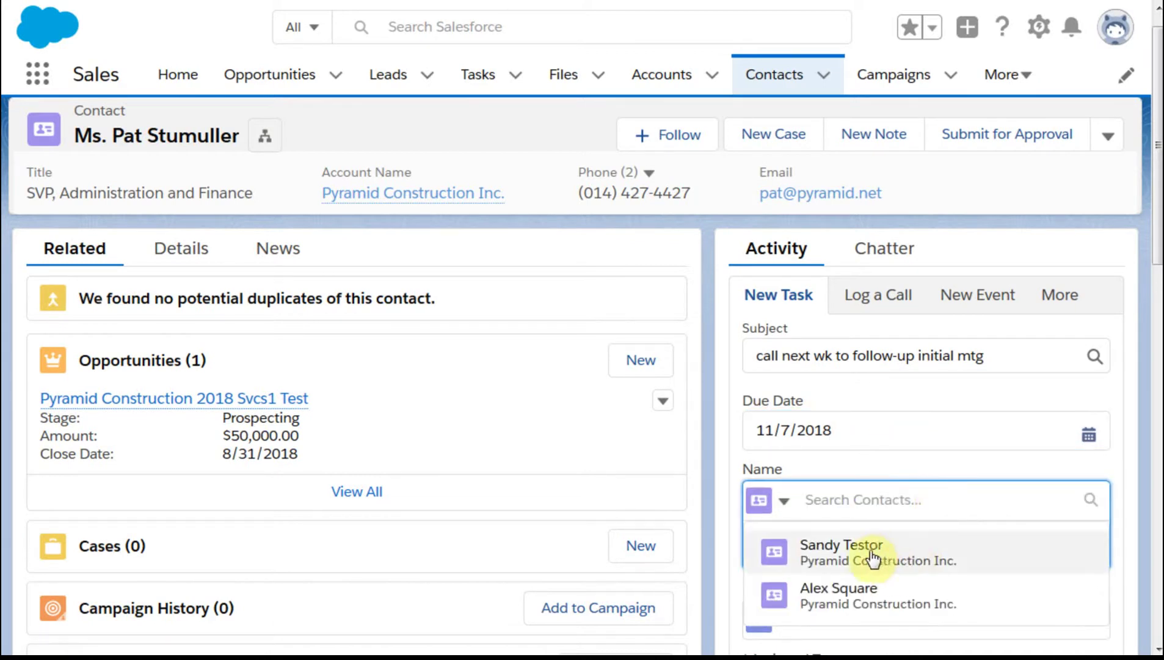
left_click(872, 557)
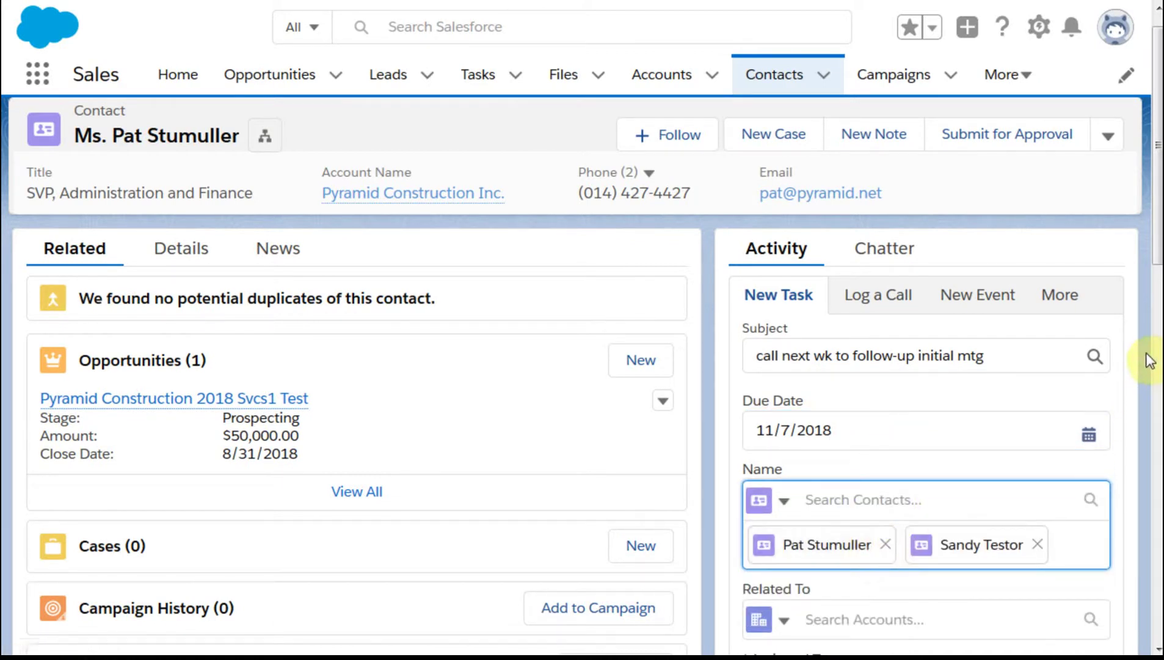
Step: Relate the task to opportunity Pyramid Construction 2018 Svcs1 Test, set status In Progress, and save
scroll(1152, 360, "down", 3)
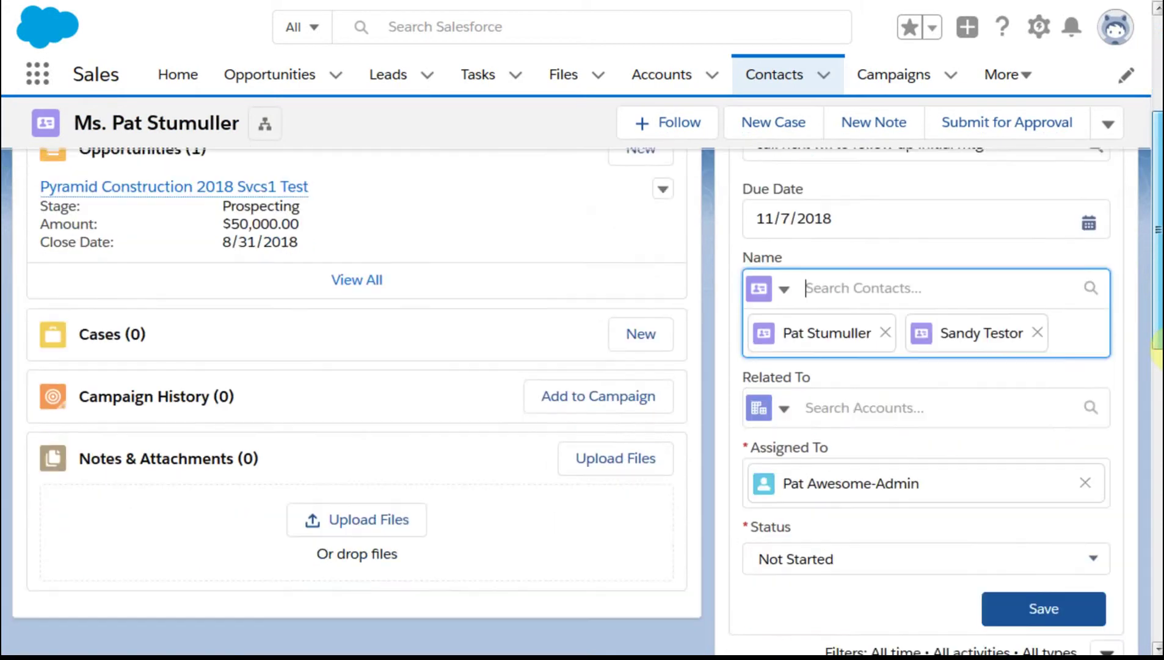
left_click_drag(1157, 348, 1157, 415)
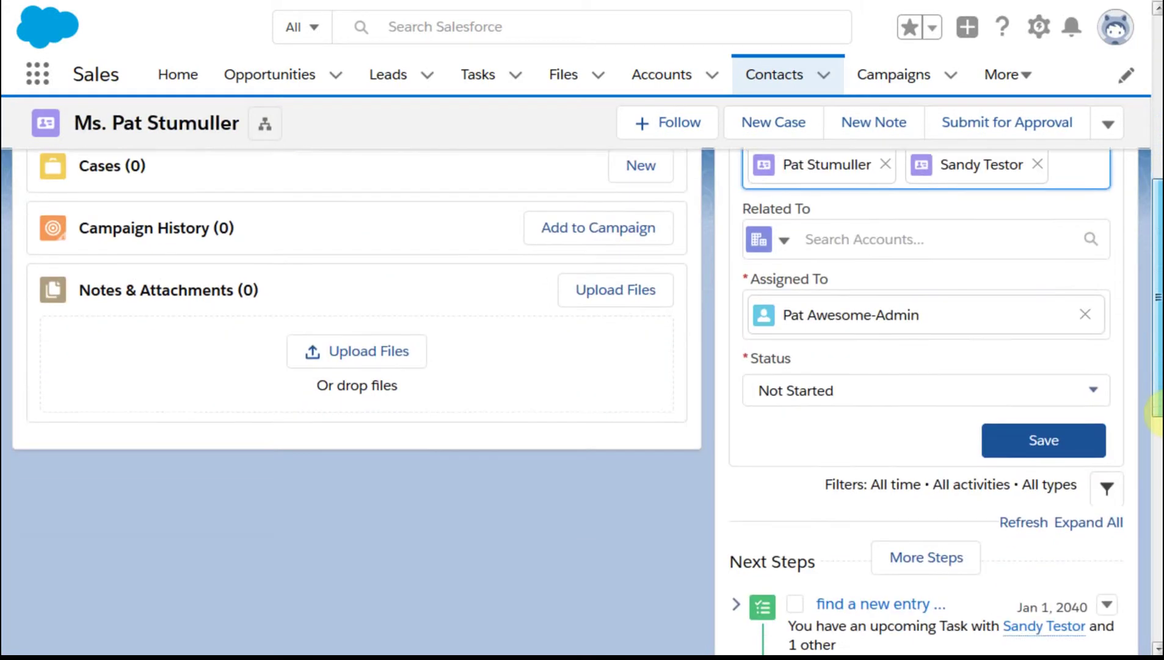
left_click(771, 276)
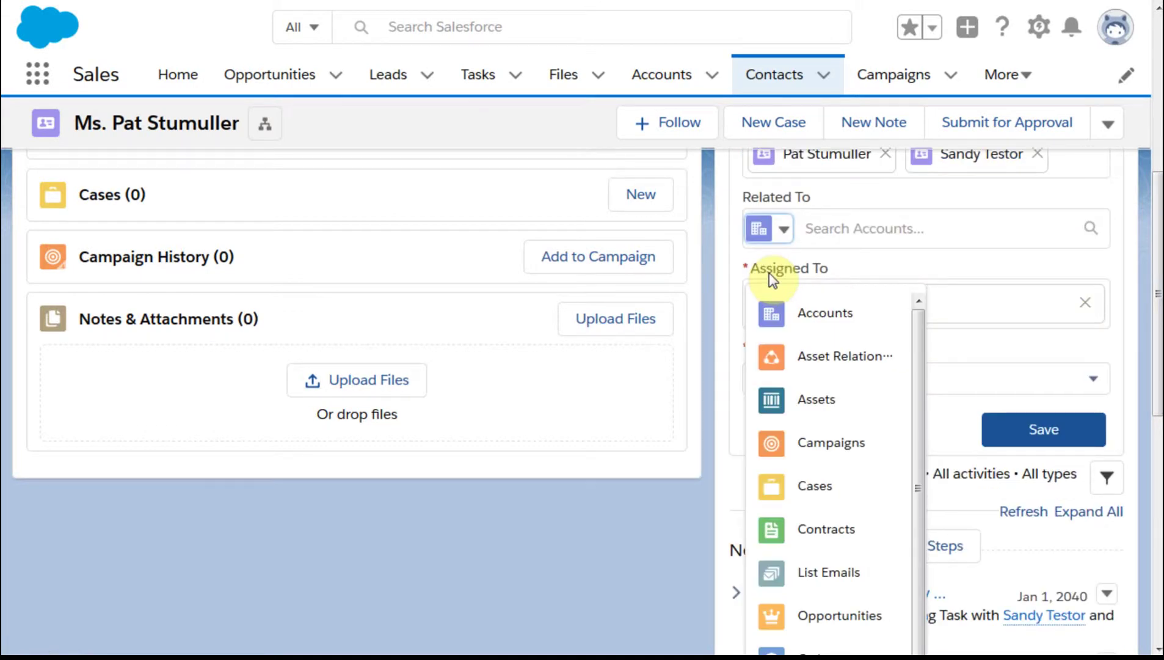
key("o")
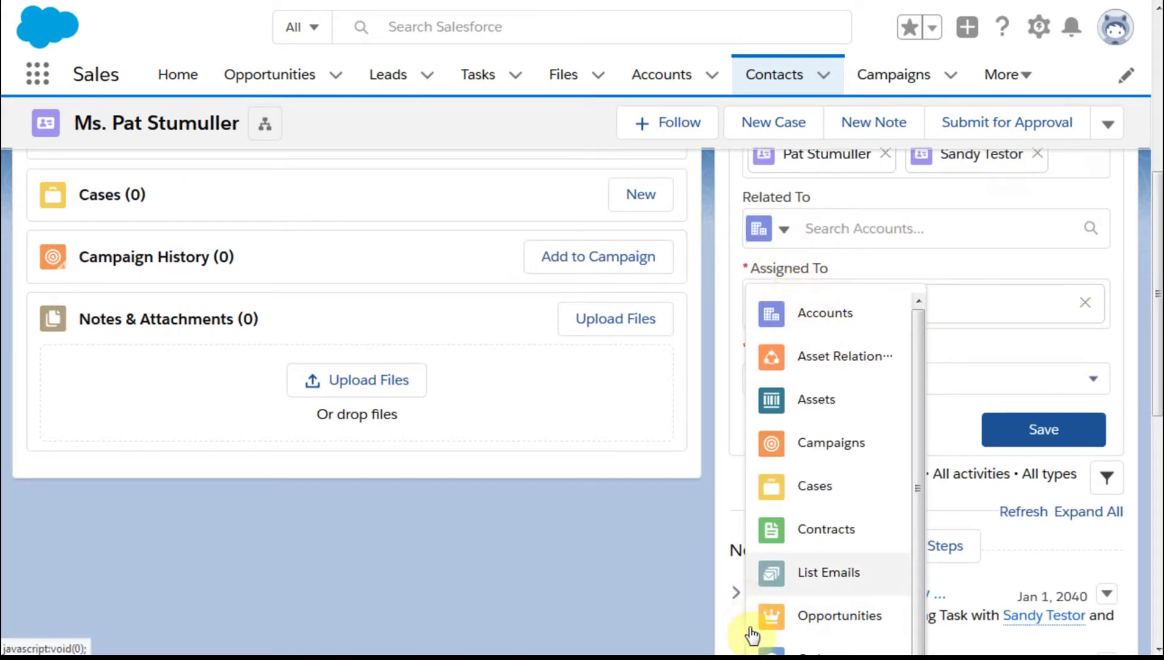
left_click(822, 611)
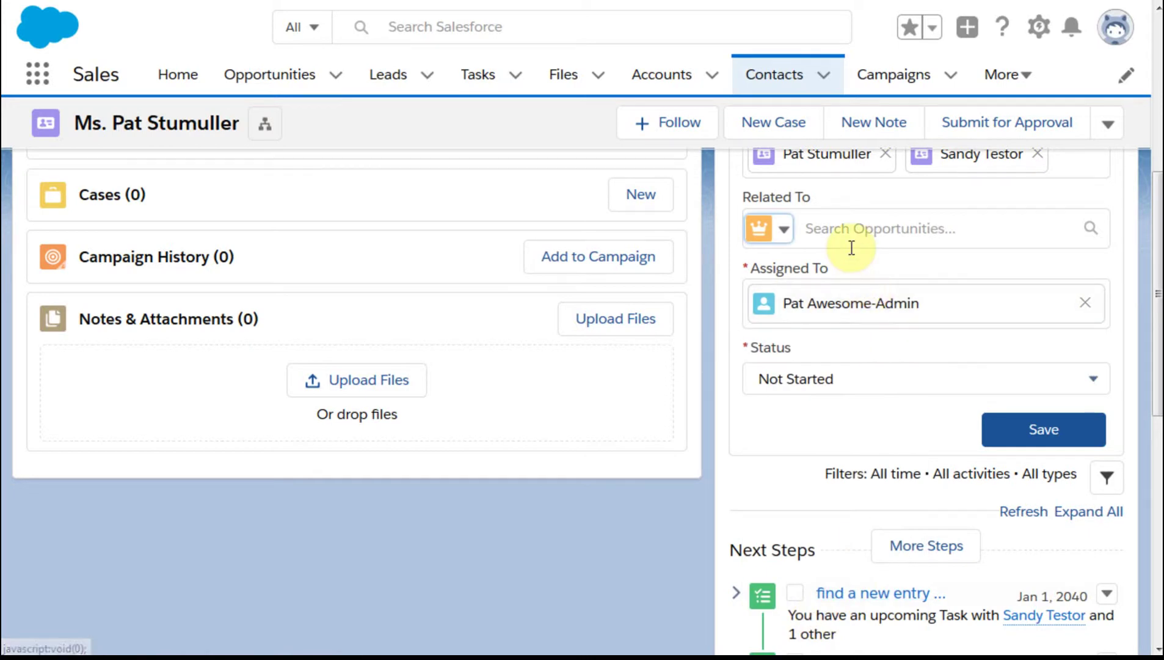
left_click(852, 228)
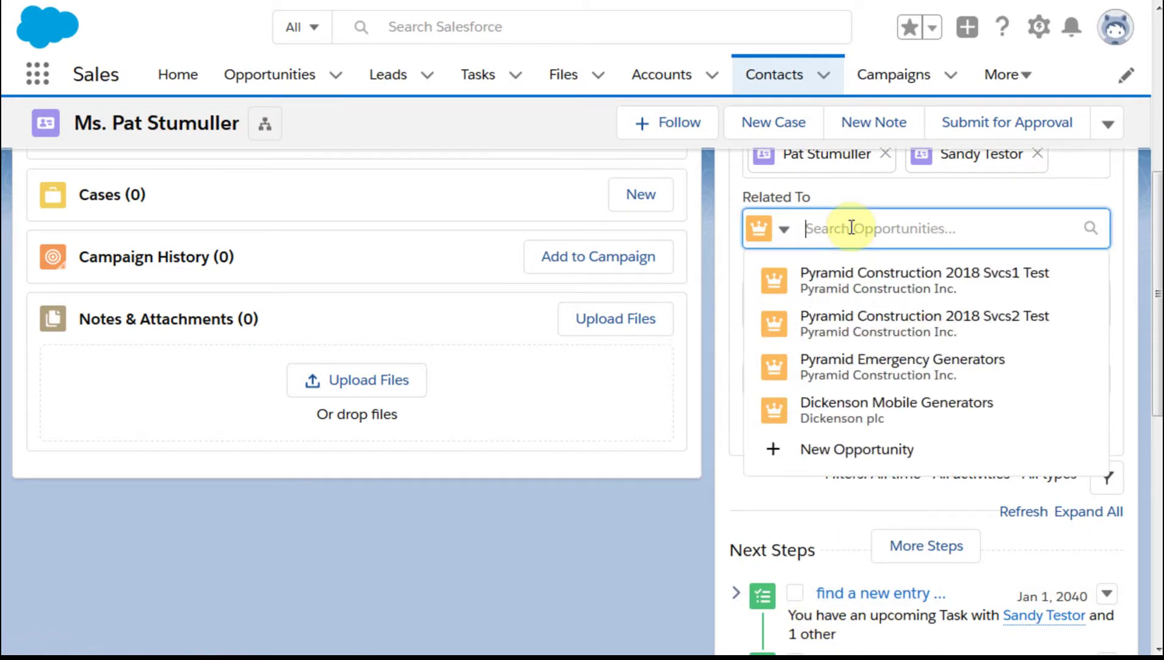
left_click(924, 285)
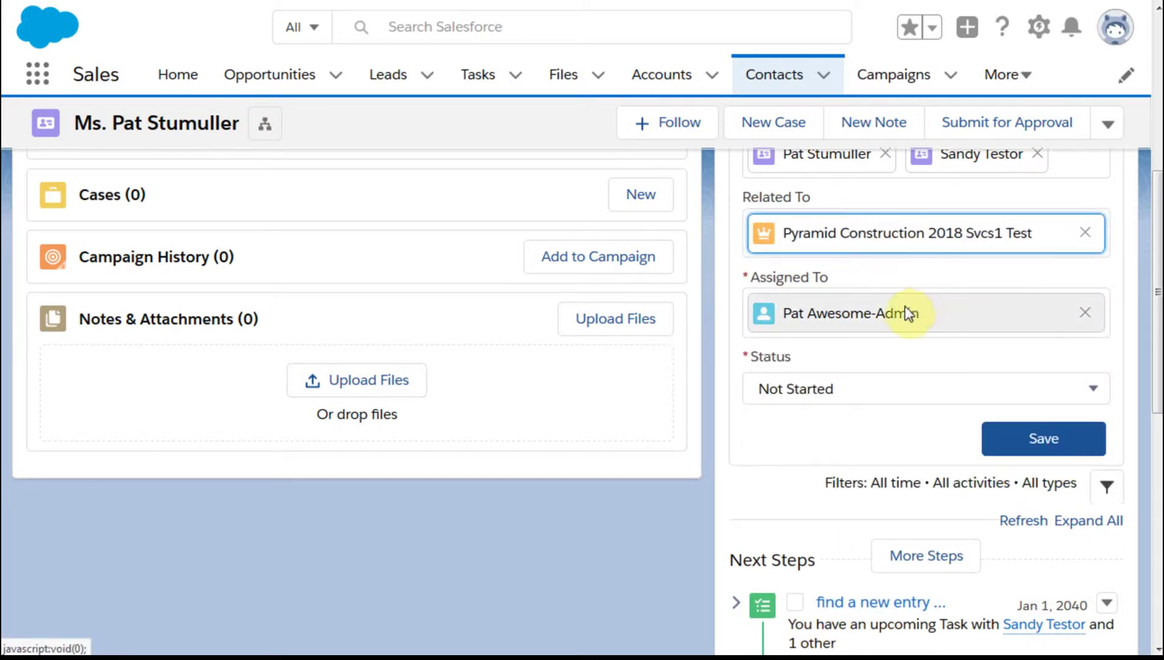
left_click(896, 399)
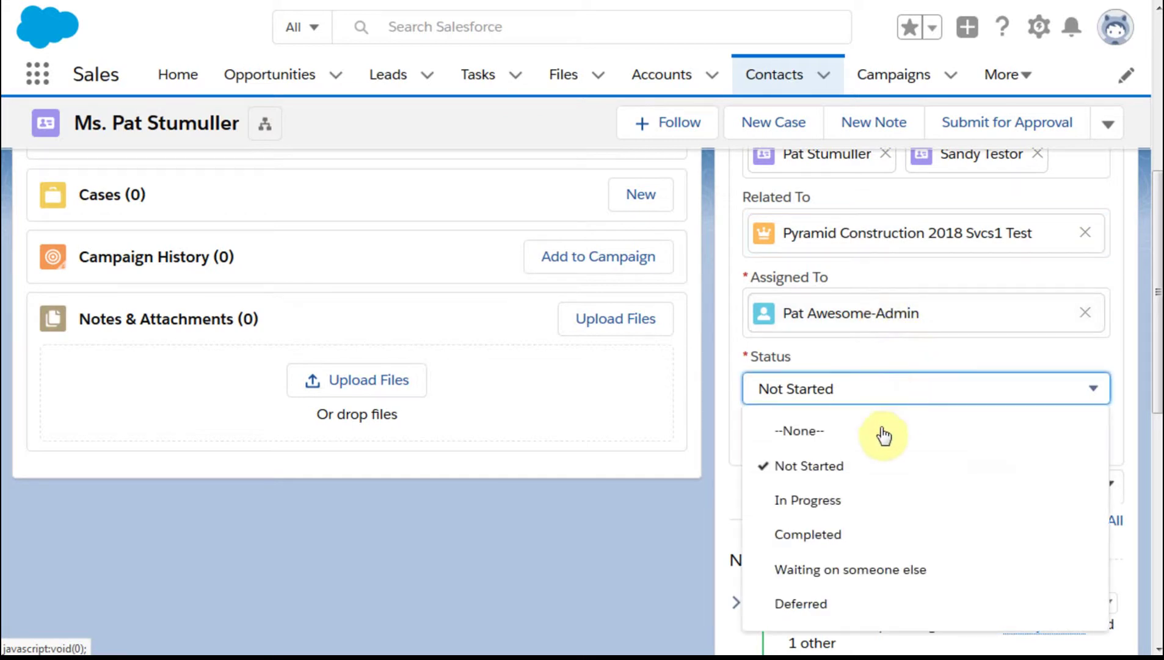
left_click(845, 502)
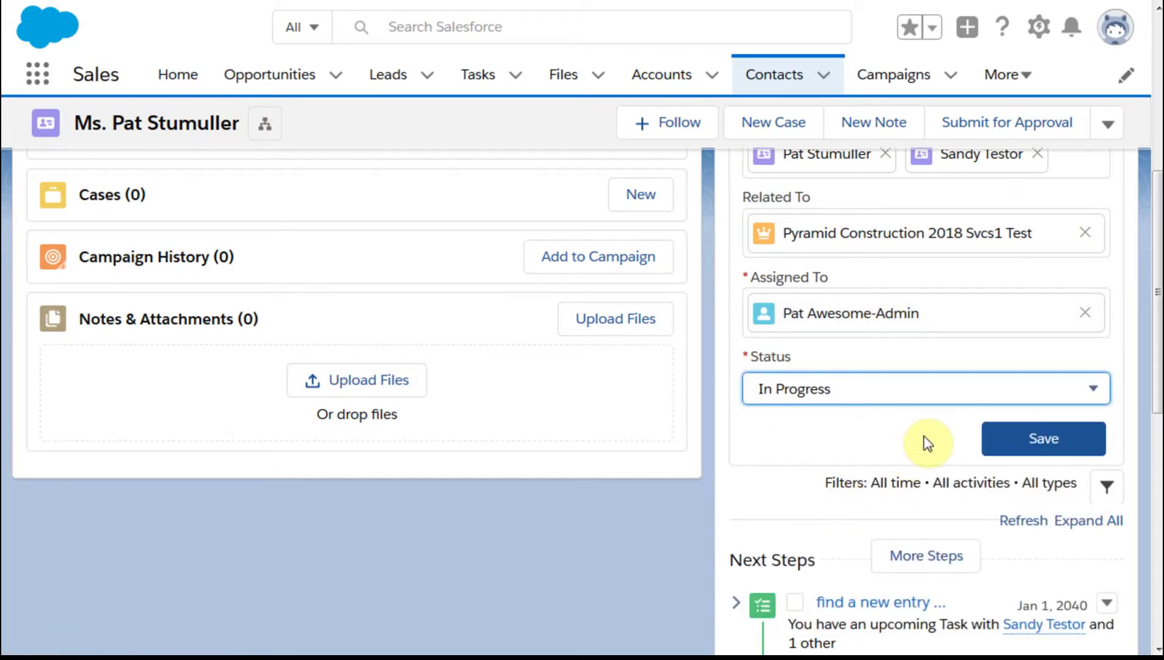
left_click(1020, 446)
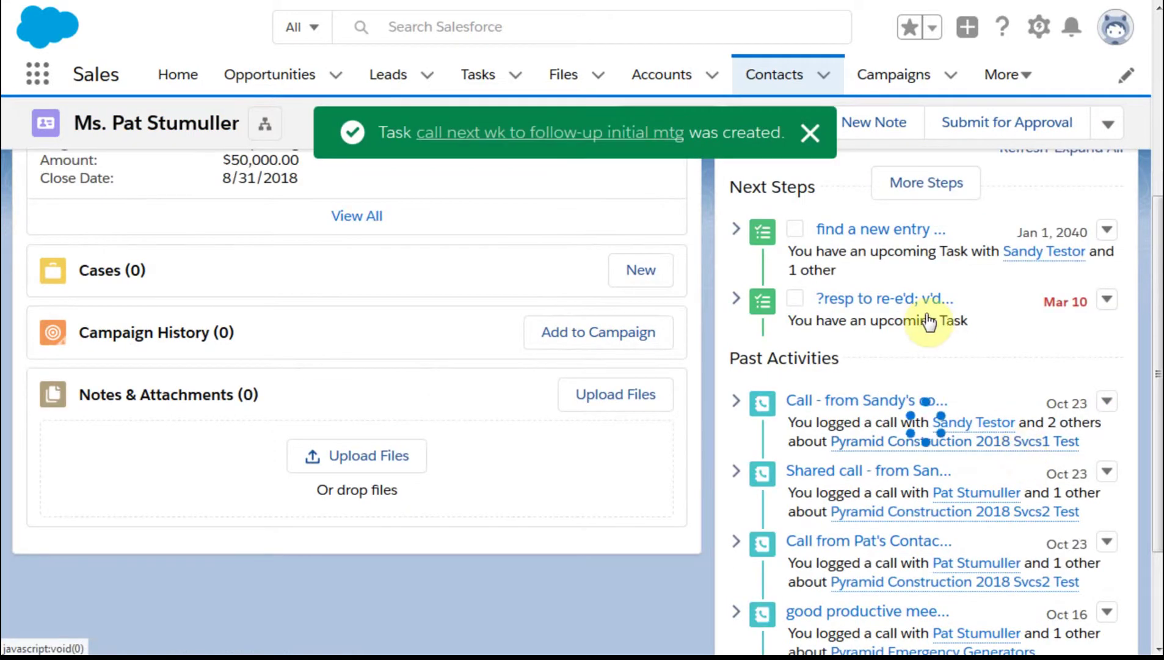
Step: Review the saved Nov 7 follow-up call task in the contact's Activity timeline
mouse_move(929, 318)
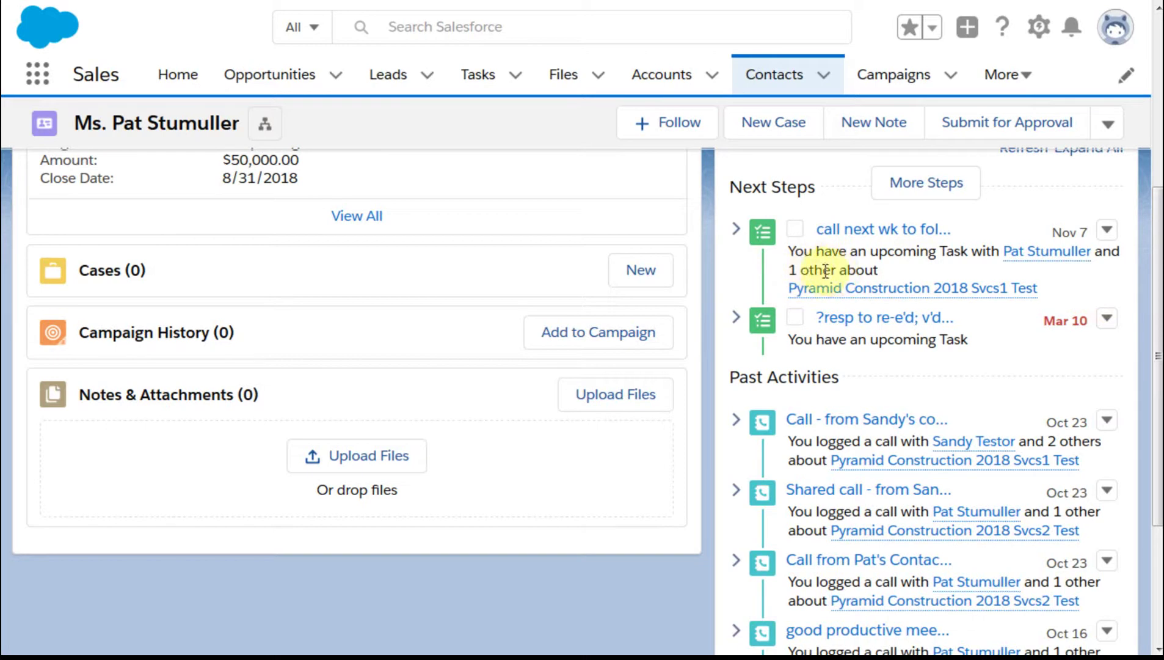
mouse_move(857, 296)
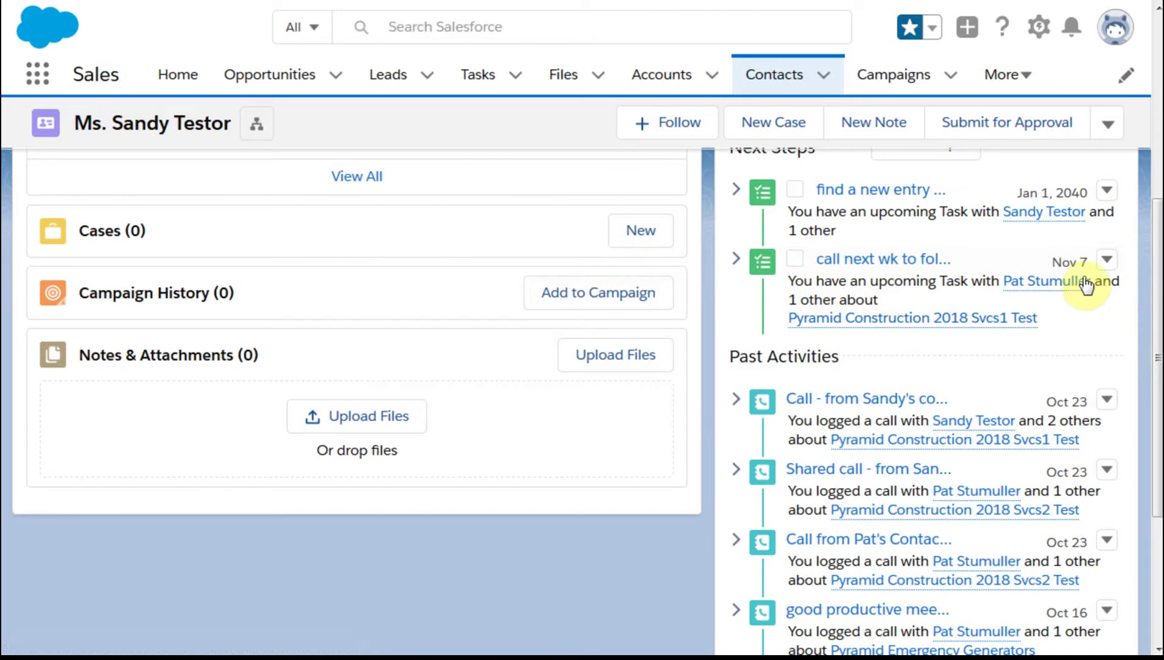
mouse_move(1070, 294)
scroll(1075, 349, "up", 2)
Step: In a new task, replace the Name contact with the other Pyramid Construction contact
scroll(1075, 344, "up", 4)
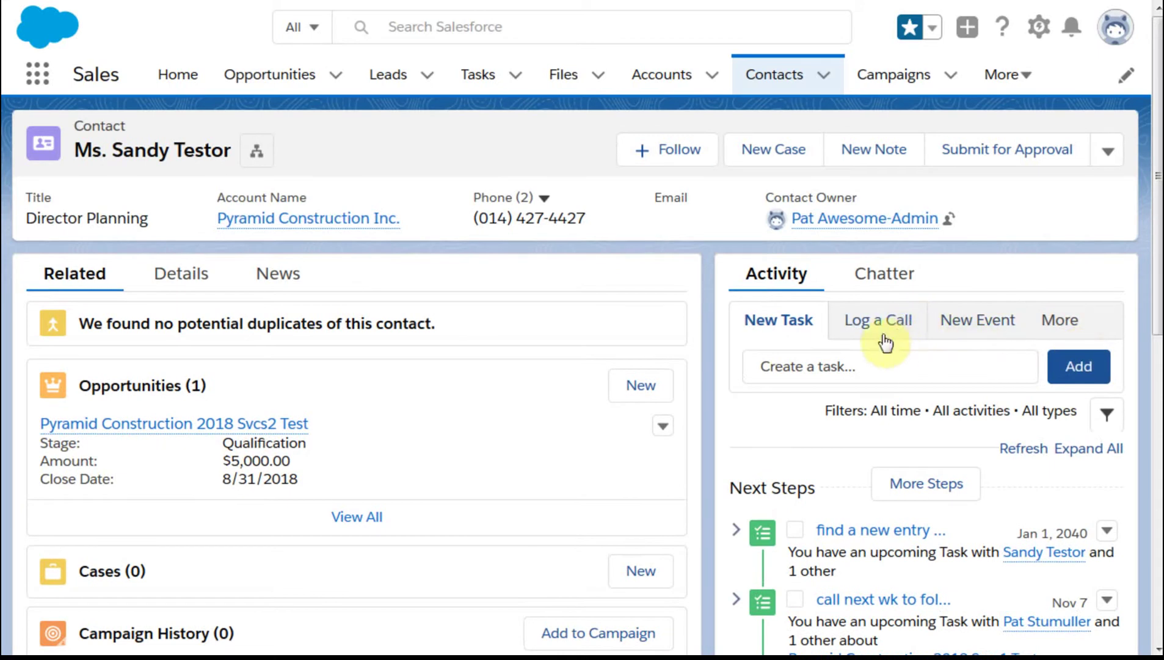
left_click(793, 361)
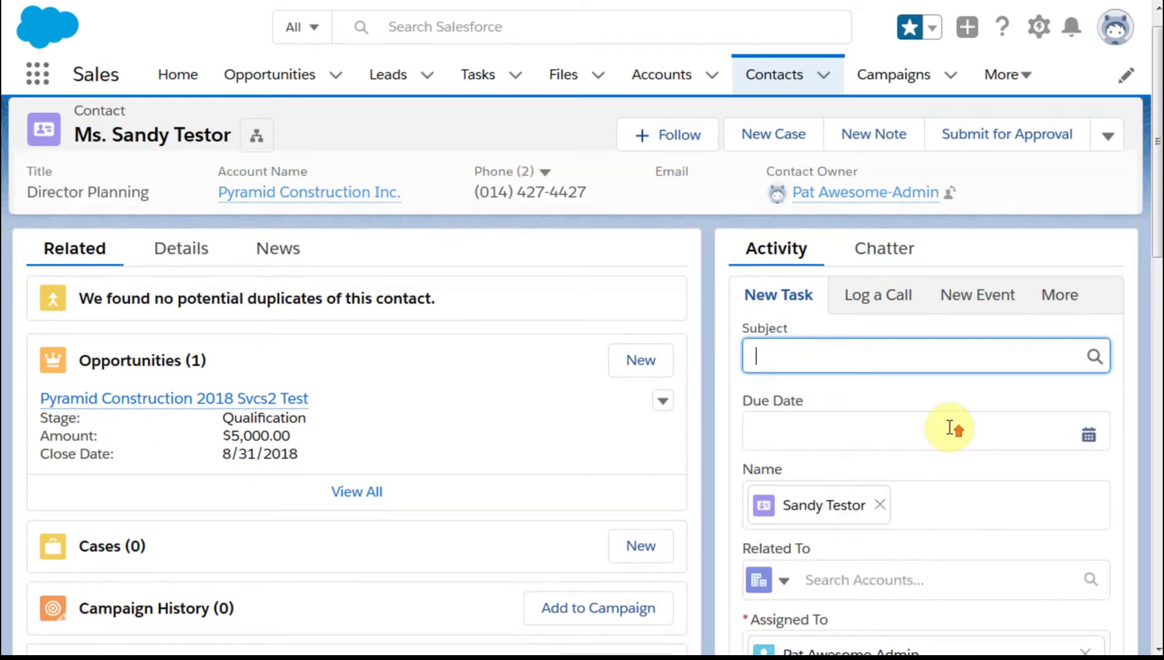
scroll(957, 431, "down", 2)
scroll(945, 419, "down", 2)
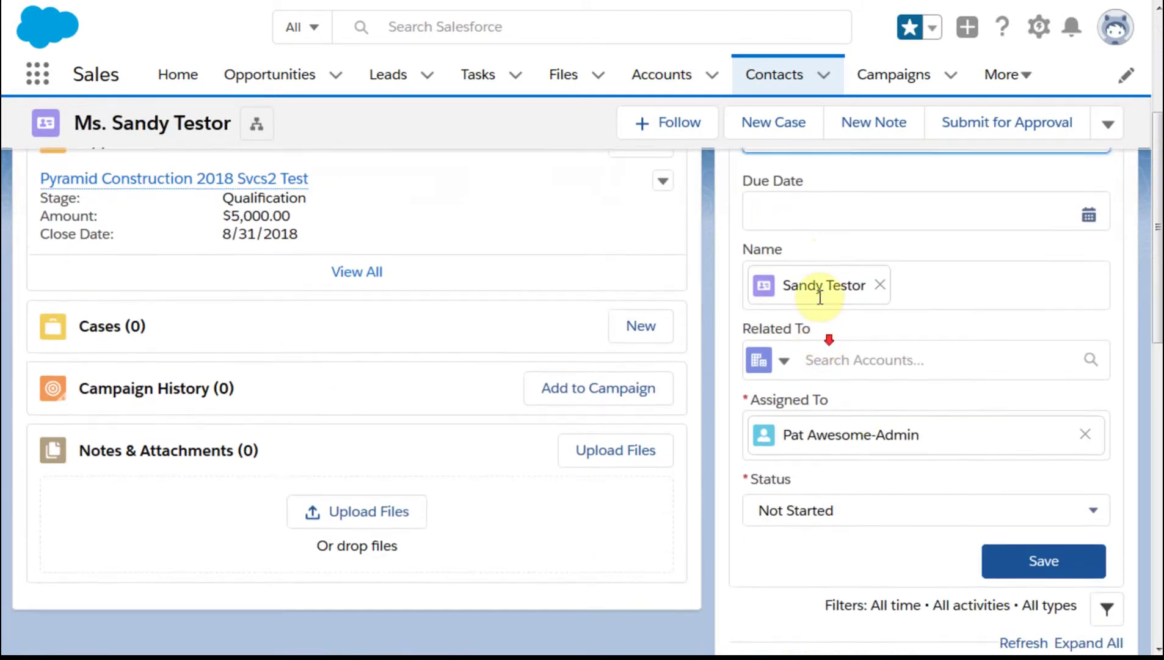
scroll(834, 318, "up", 2)
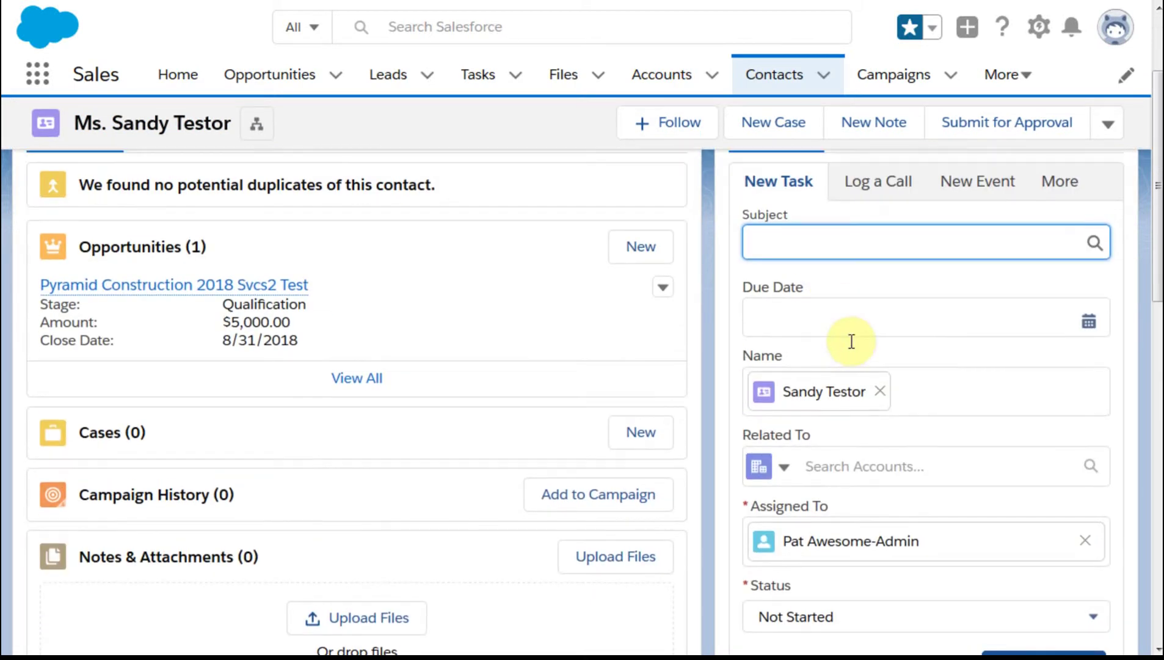
left_click(882, 394)
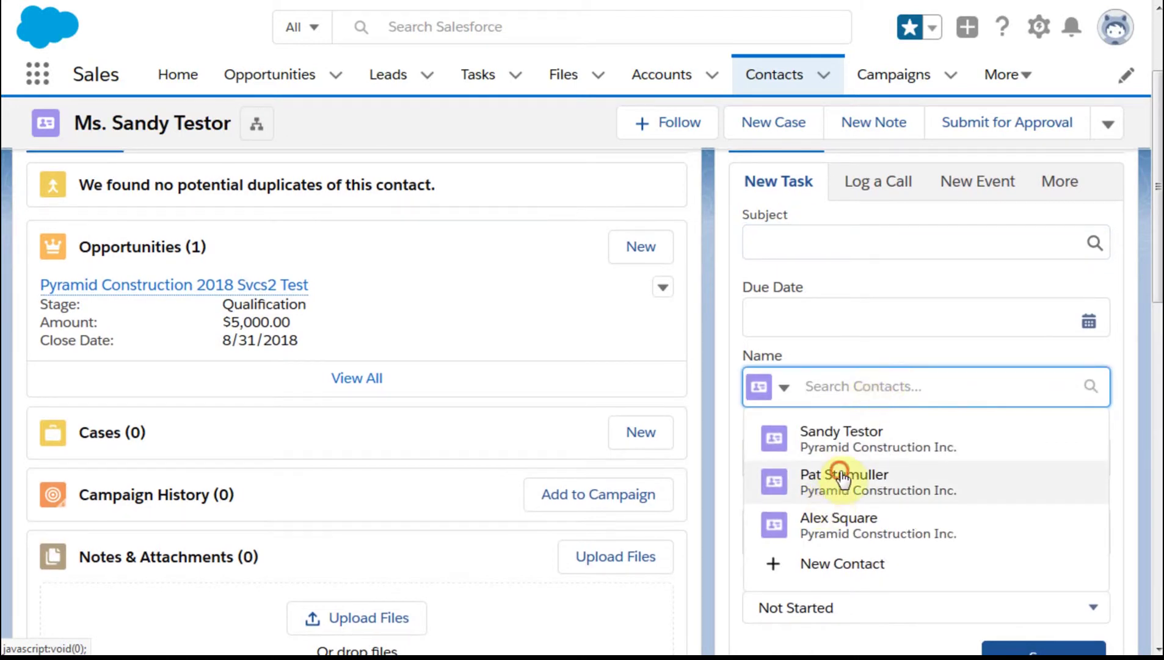
left_click(836, 480)
Step: Add the original contact back as the task's second name
scroll(863, 433, "up", 2)
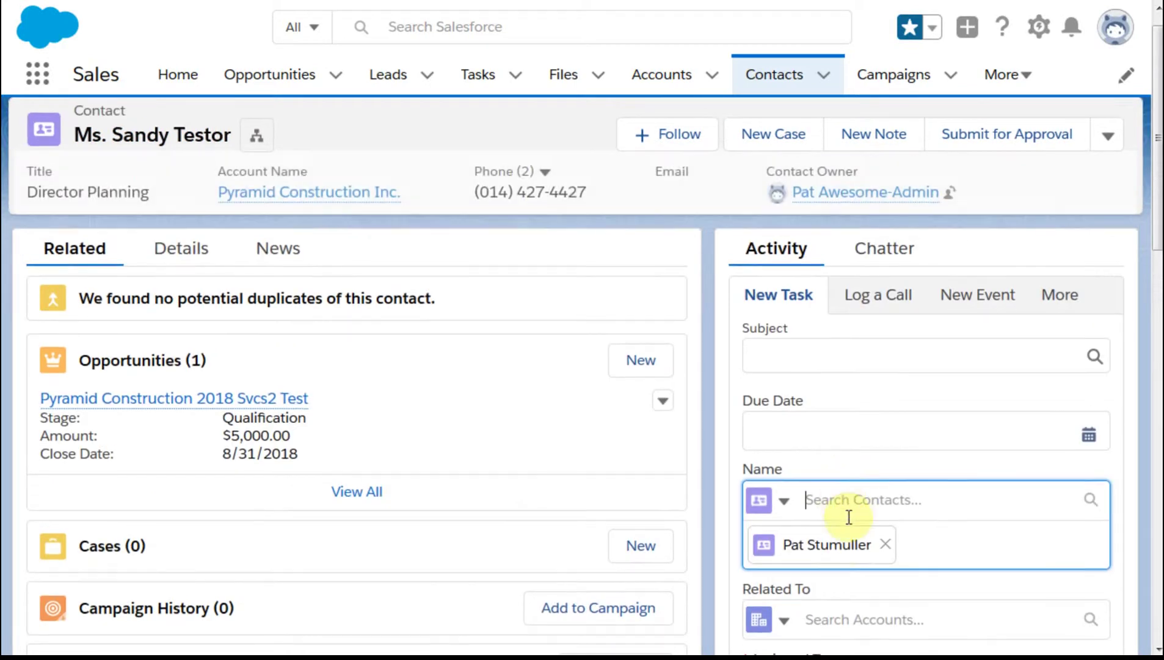
left_click(859, 537)
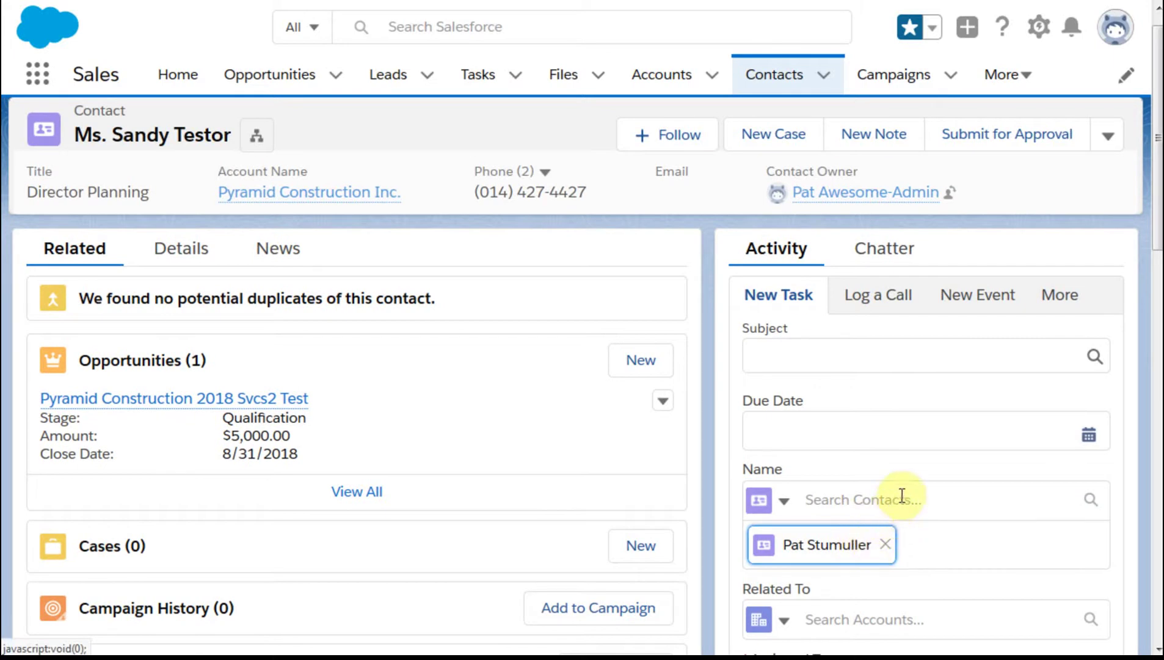
left_click(939, 504)
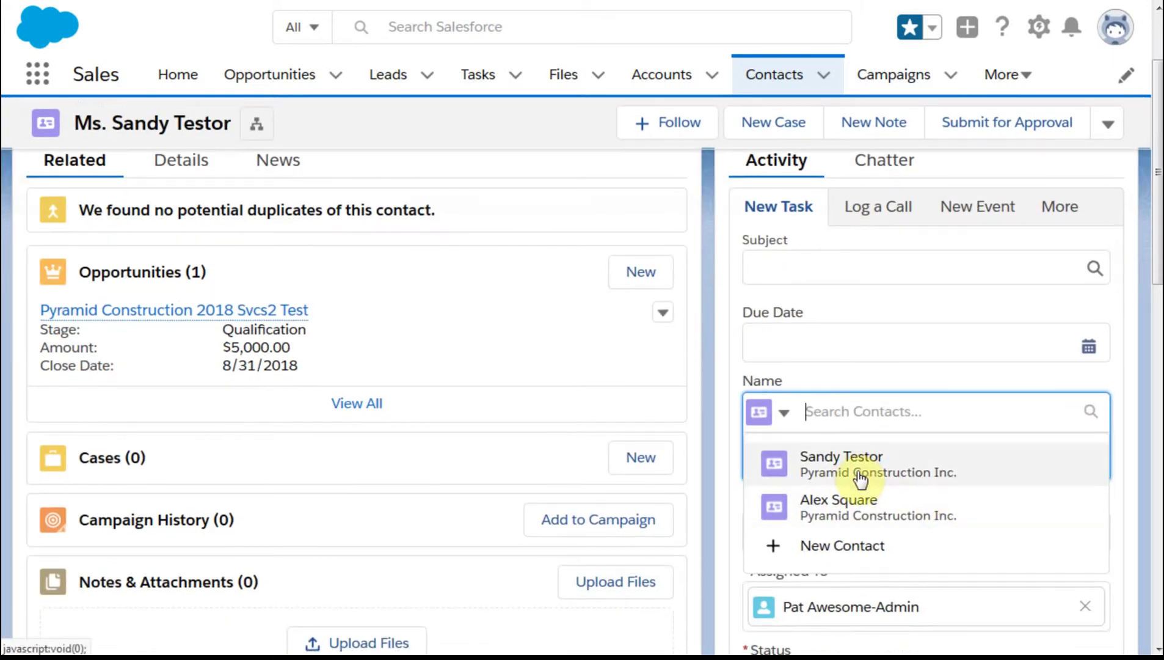
left_click(846, 465)
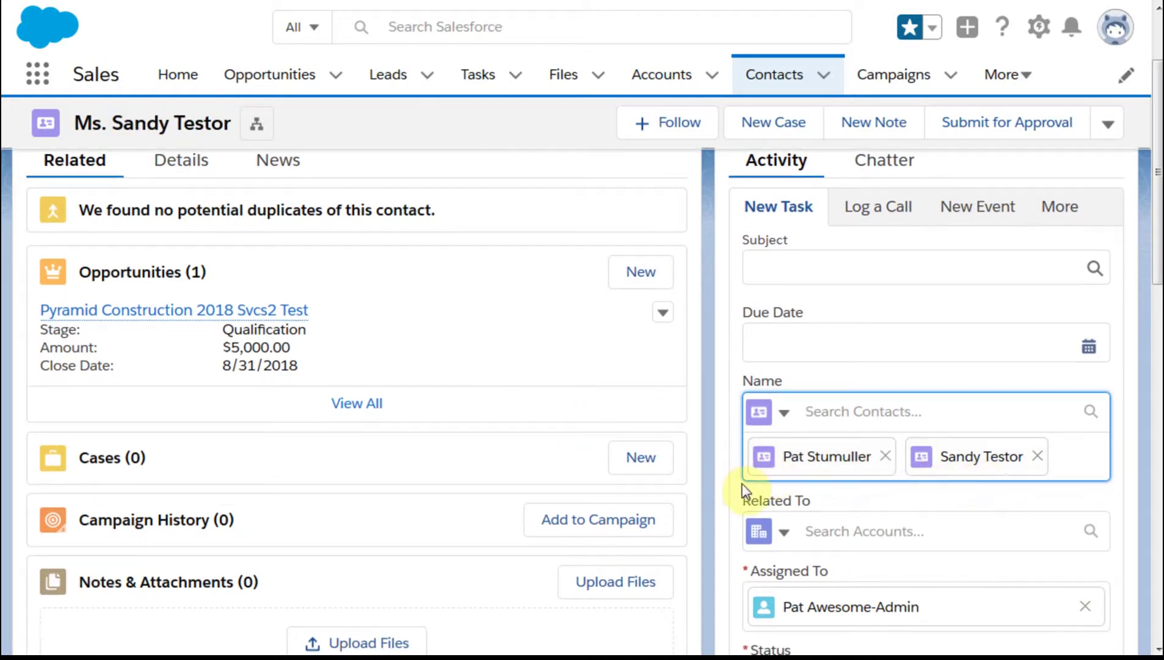
scroll(836, 549, "down", 2)
scroll(836, 549, "up", 4)
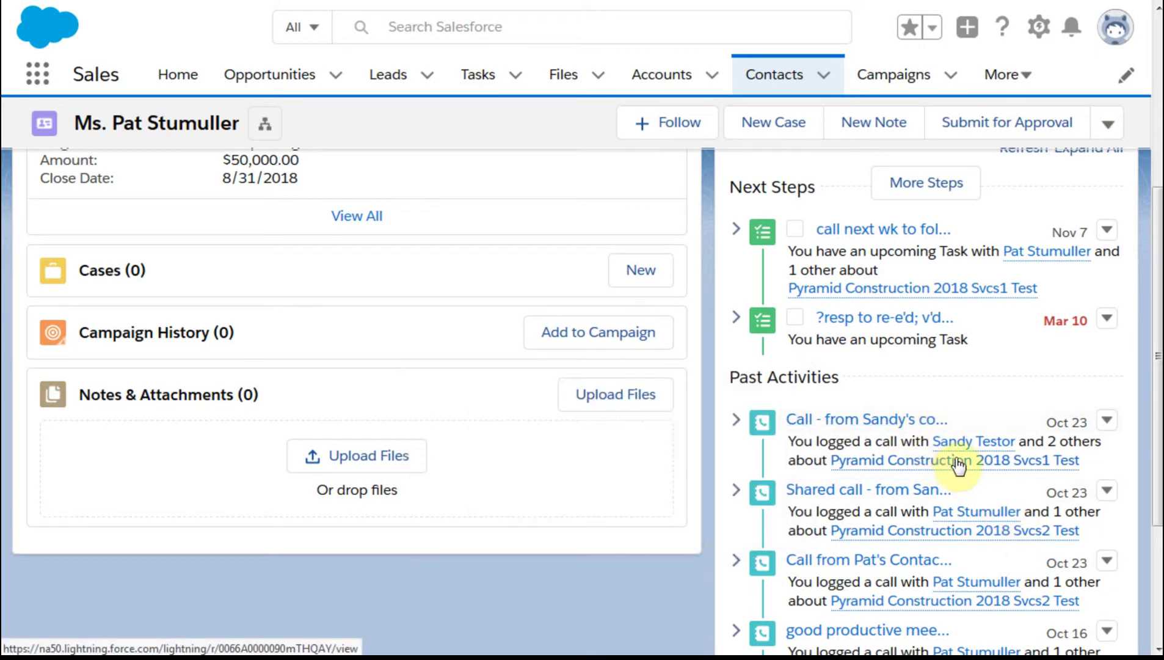
Step: Preview the upcoming tasks and shared past calls in the second contact's Activity timeline
mouse_move(962, 459)
mouse_move(977, 584)
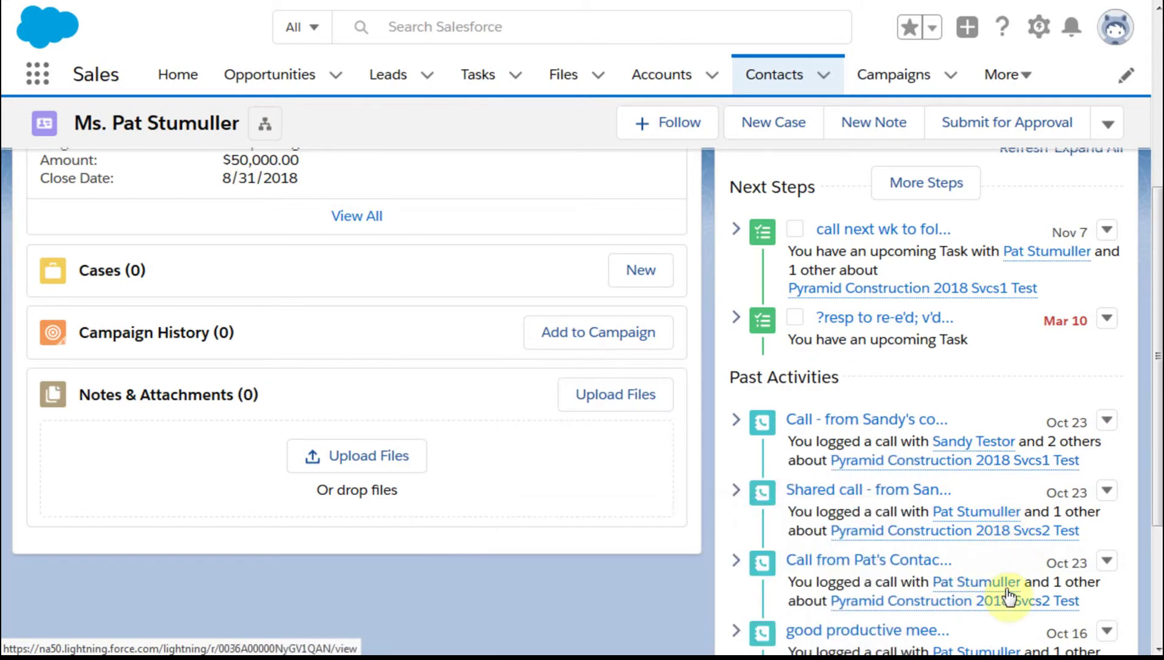
mouse_move(1028, 455)
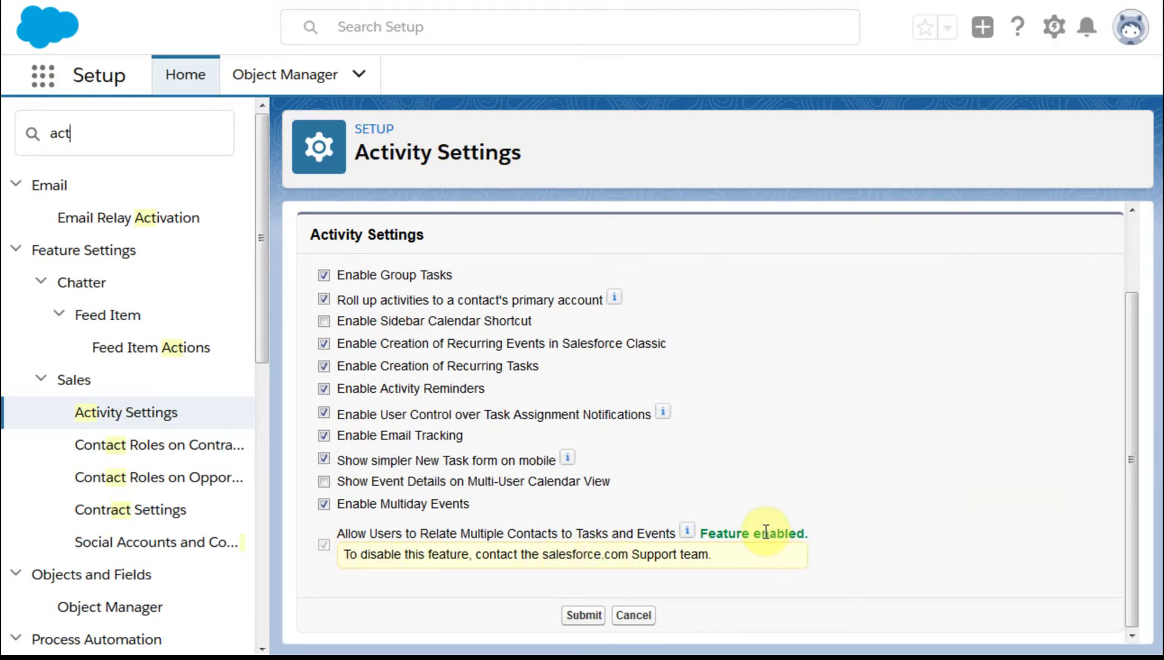
Step: Check that Allow Users to Relate Multiple Contacts to Tasks and Events shows Feature enabled
mouse_move(766, 532)
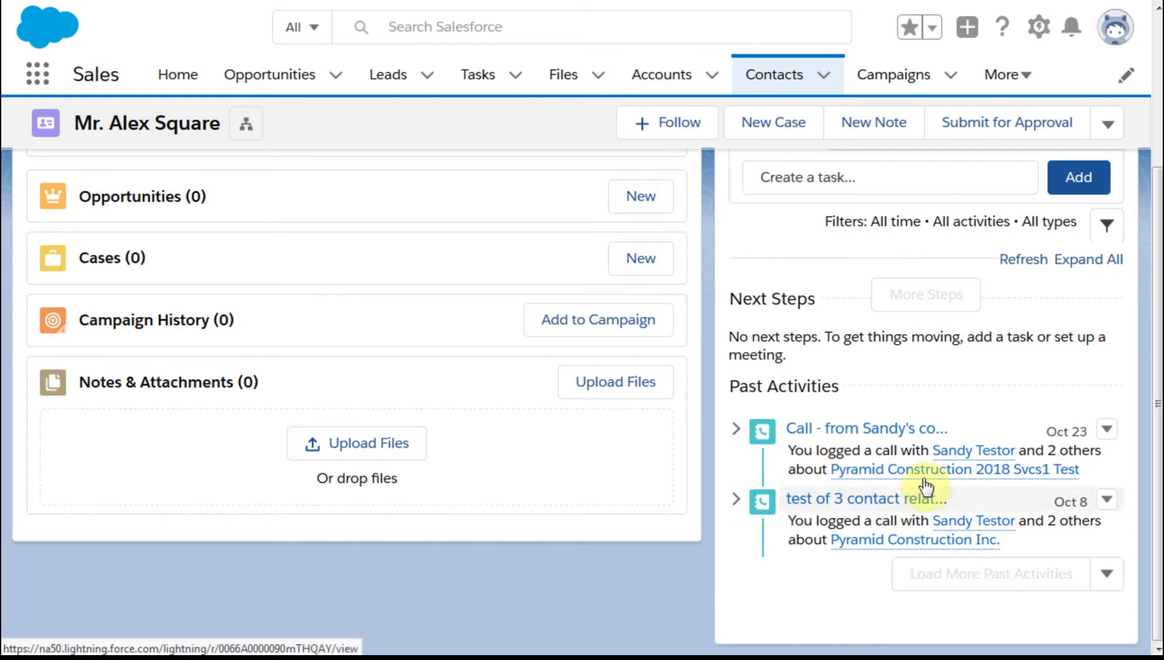
Step: Inspect the contact links on the third contact's past calls shared with two other contacts
mouse_move(977, 455)
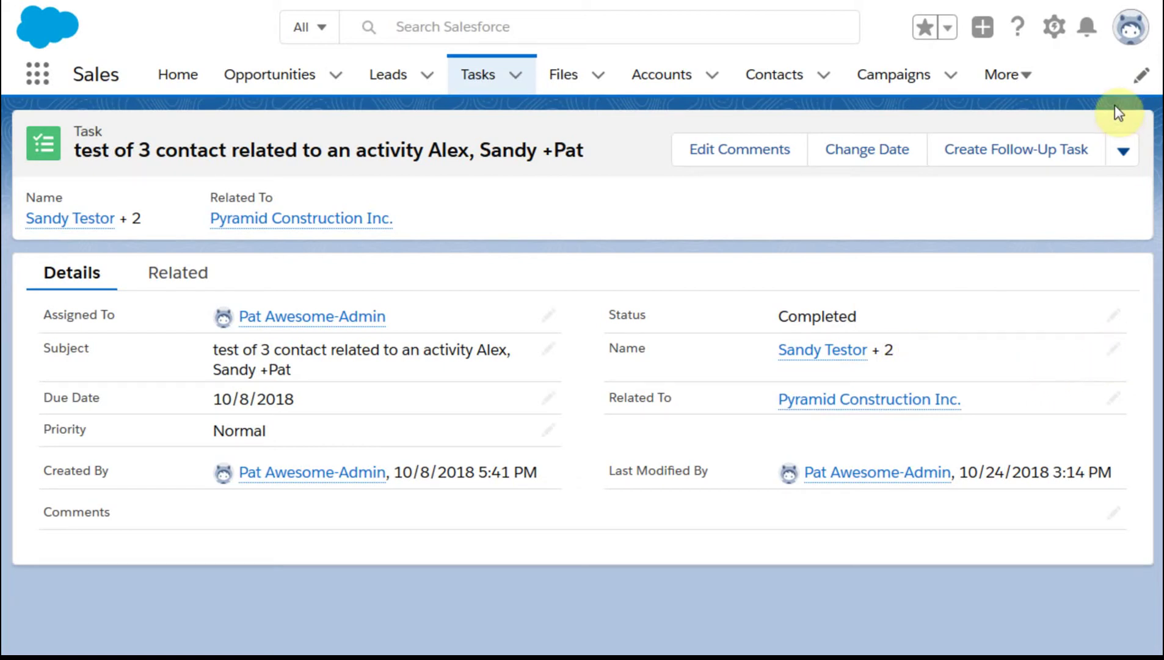
Step: Open the three-contact task's Edit form, scroll through it, and cancel without changes
left_click(1129, 154)
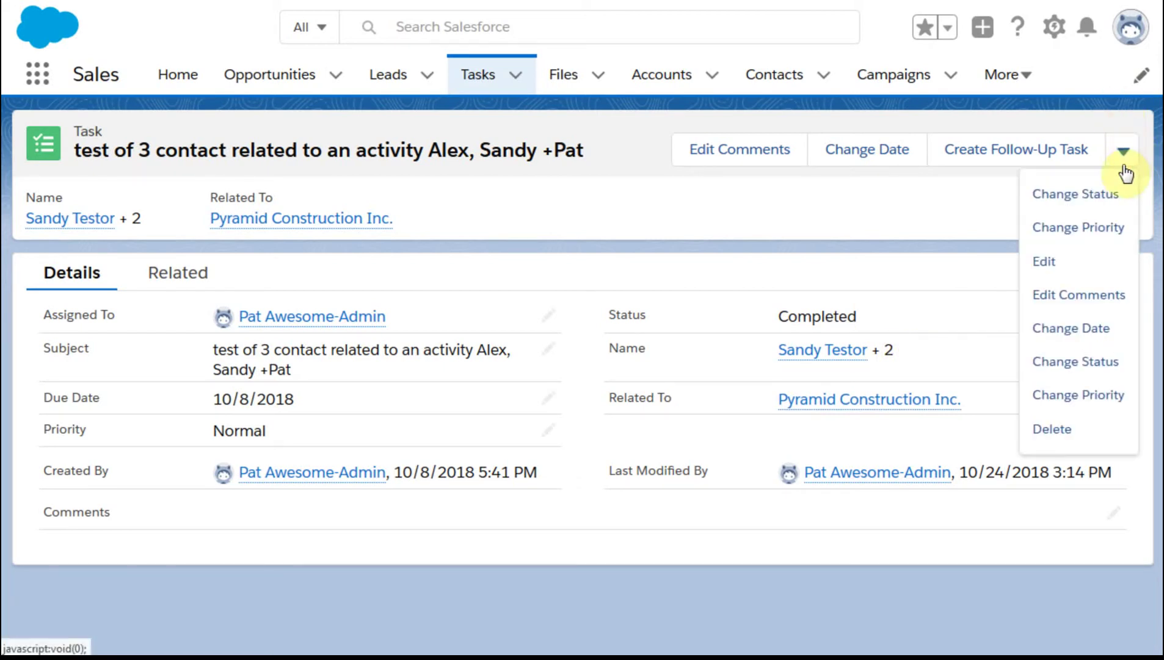
left_click(1060, 260)
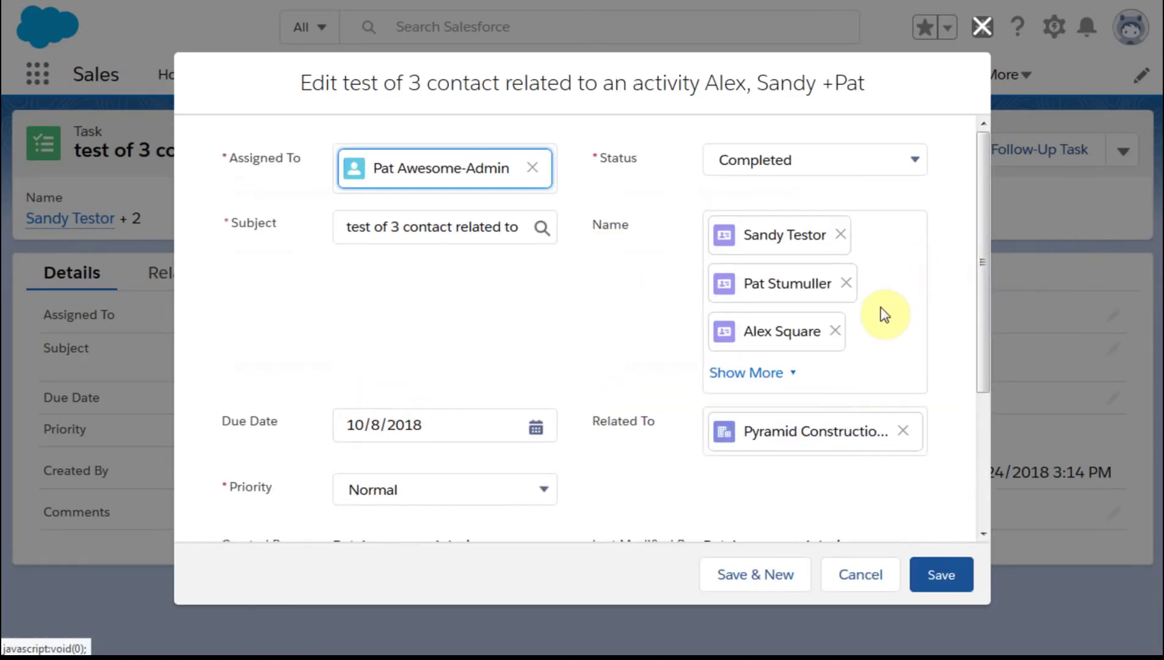
mouse_move(976, 177)
left_mouse_down()
mouse_move(977, 290)
mouse_move(963, 357)
mouse_move(974, 159)
left_mouse_up()
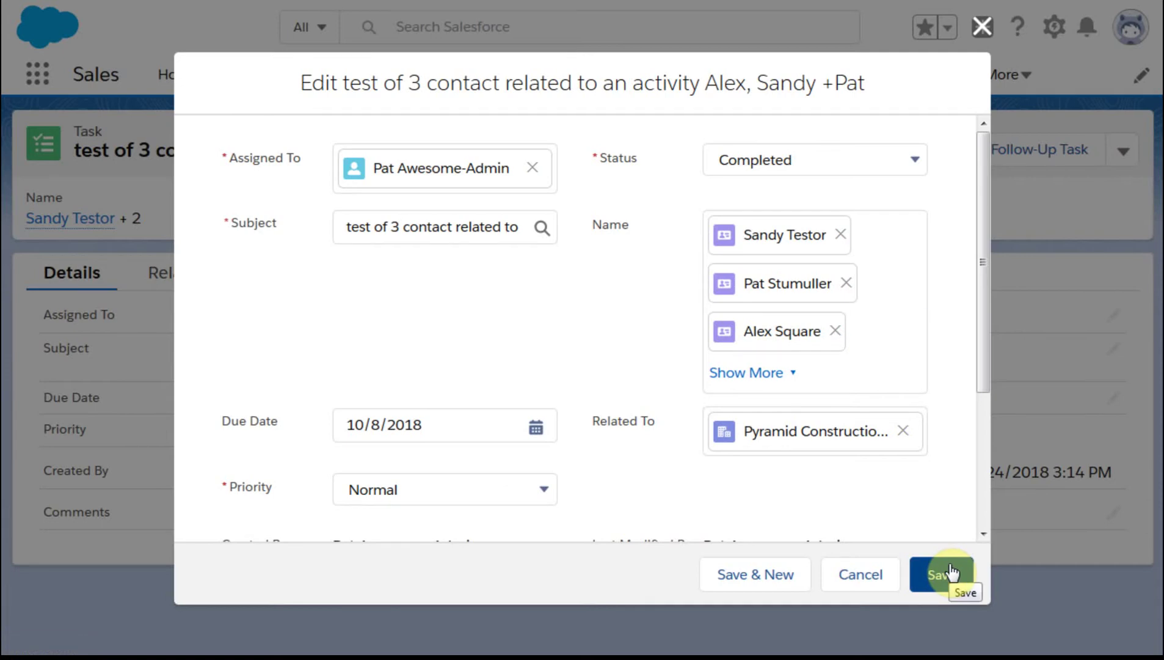
left_click(870, 579)
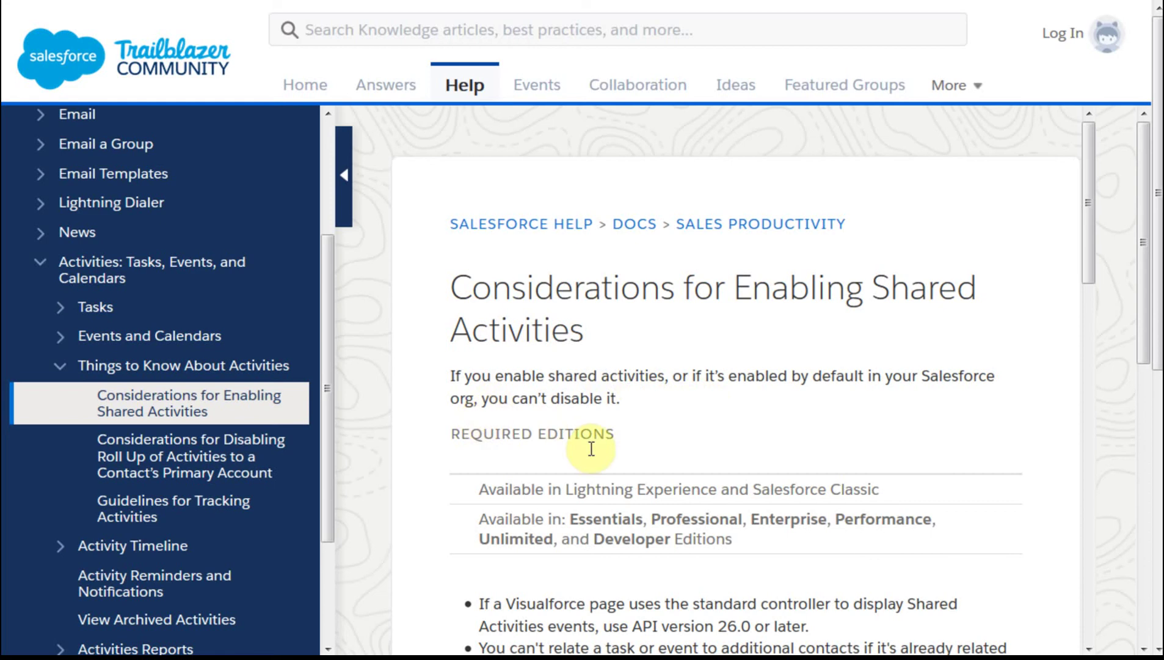
Step: Scroll through the Considerations for Enabling Shared Activities article to the Previous/Next links
scroll(696, 426, "down", 7)
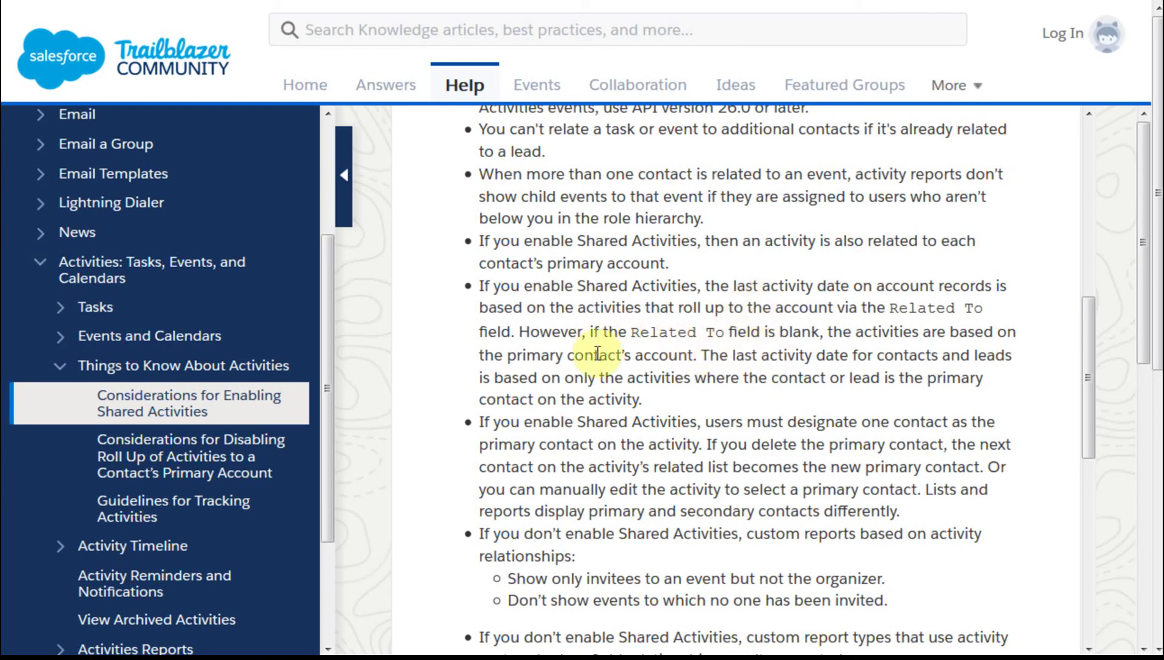
scroll(602, 354, "down", 5)
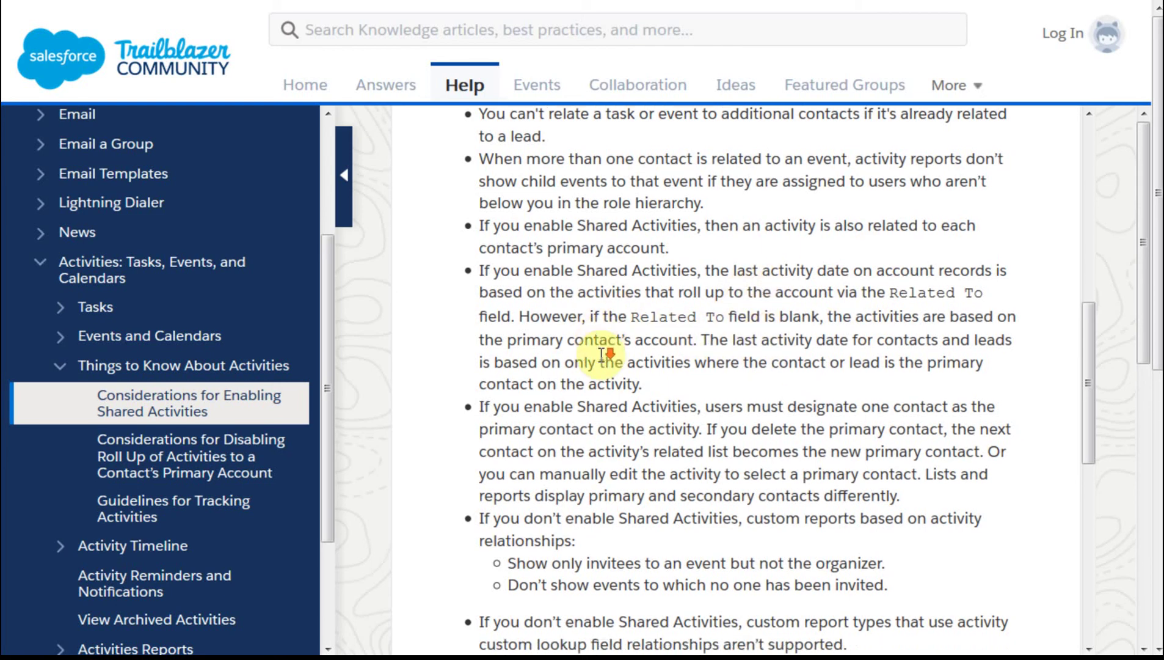